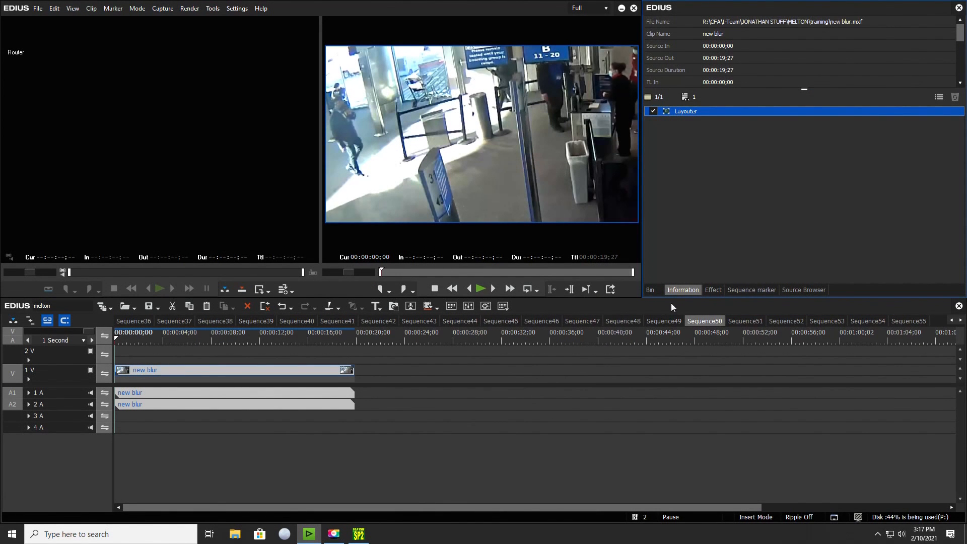
Apply the Mask video filter to the "new blur" clip in the timeline and open its settings.
left_click(650, 291)
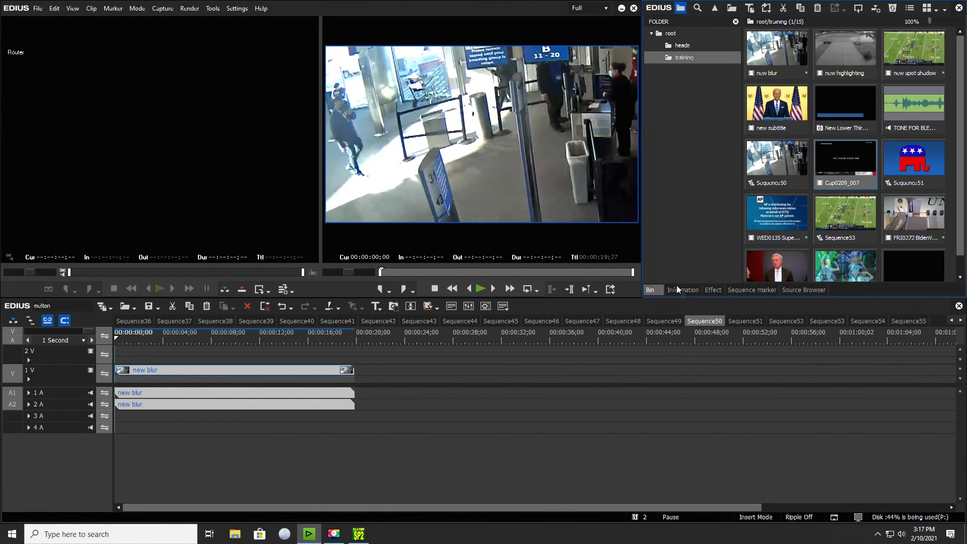
left_click(474, 487)
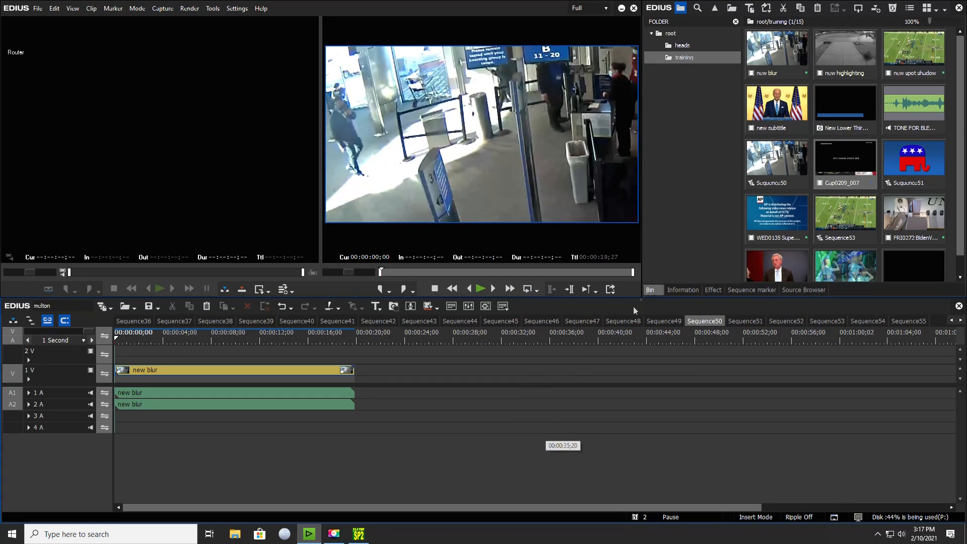
left_click(713, 290)
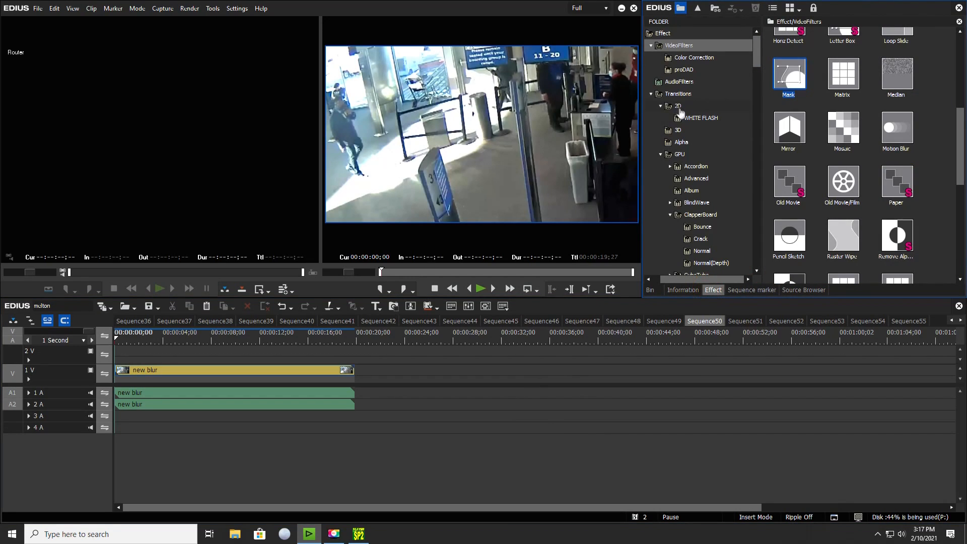
left_click_drag(785, 75, 181, 373)
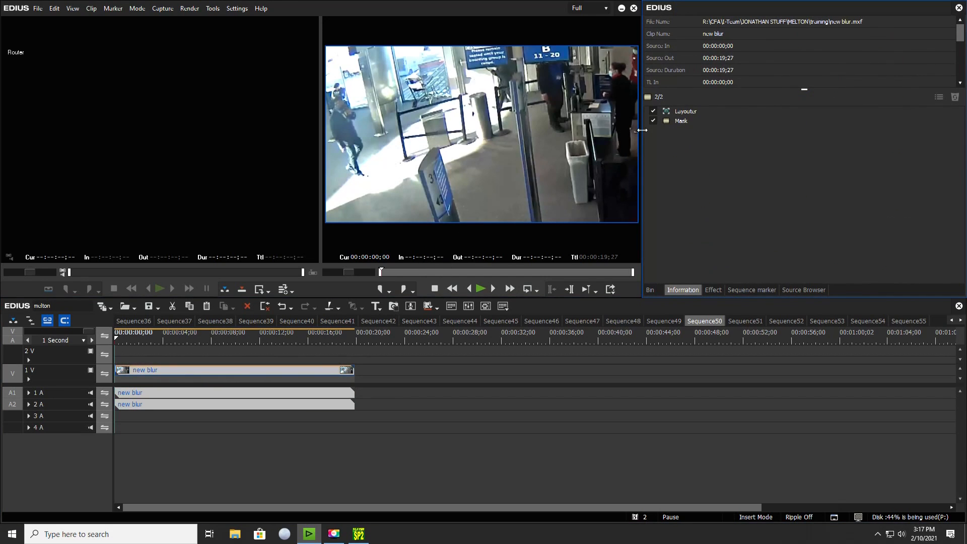
double_click(691, 120)
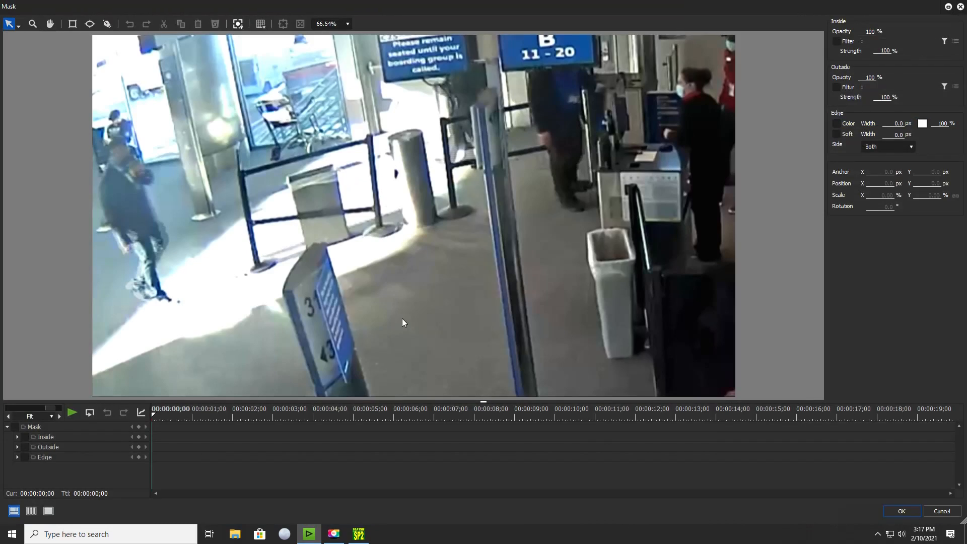
Draw an elliptical mask around the head of the man walking in the foreground and assign Gaussian Blur as its inside filter.
left_click(88, 25)
left_click_drag(130, 131, 101, 178)
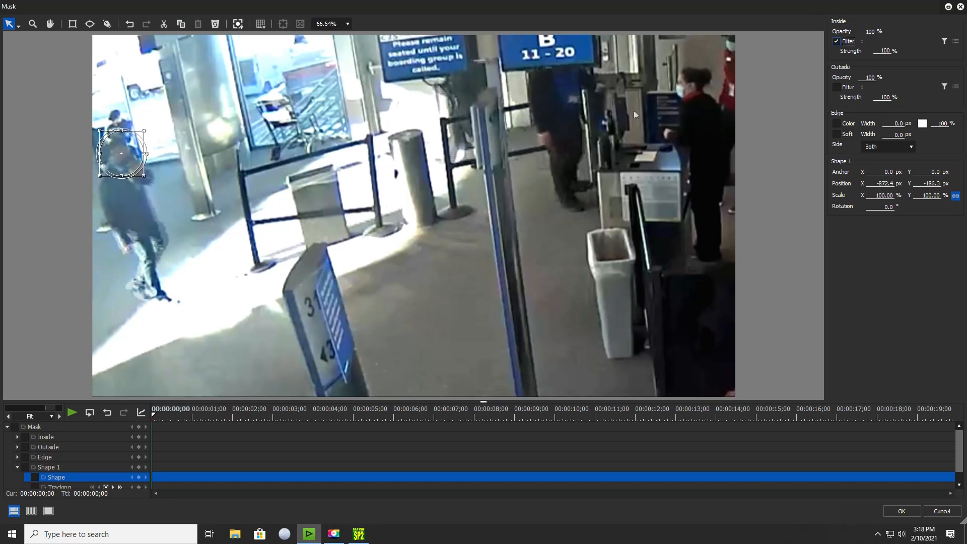
left_click(945, 45)
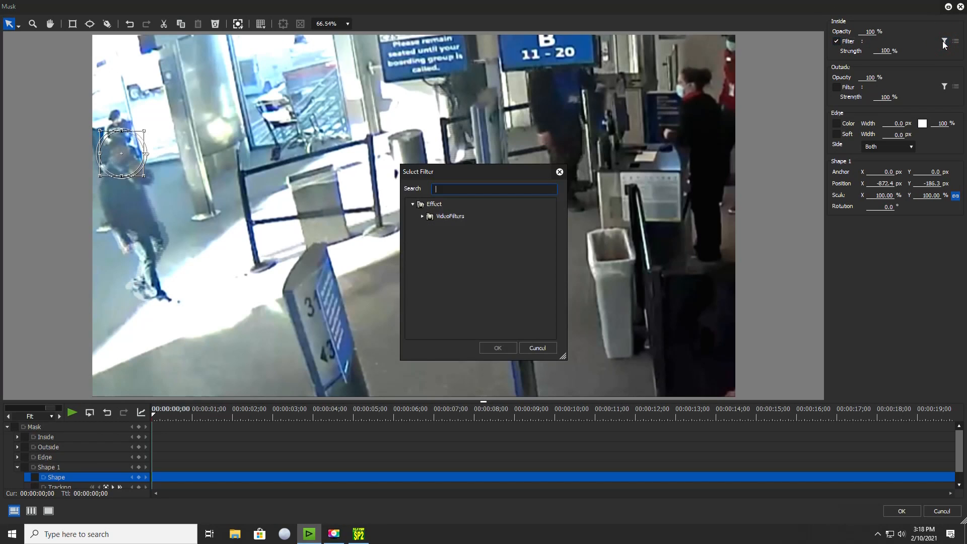
left_click(425, 220)
scroll(454, 260, "down", 4)
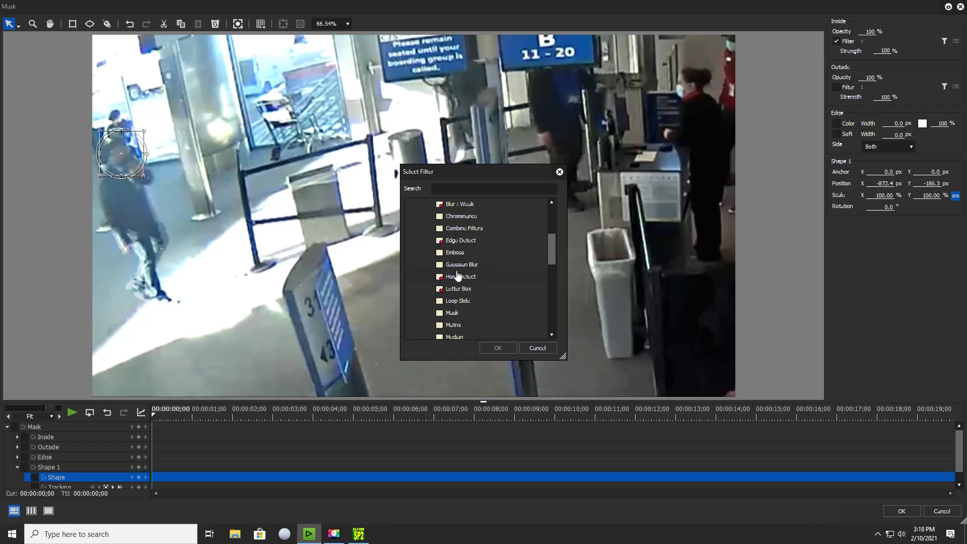
left_click(457, 266)
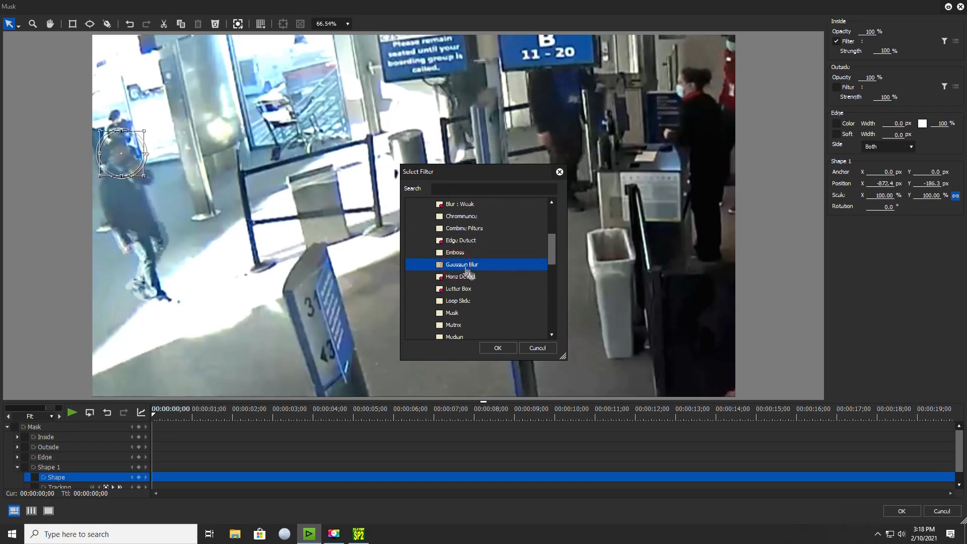
left_click(496, 348)
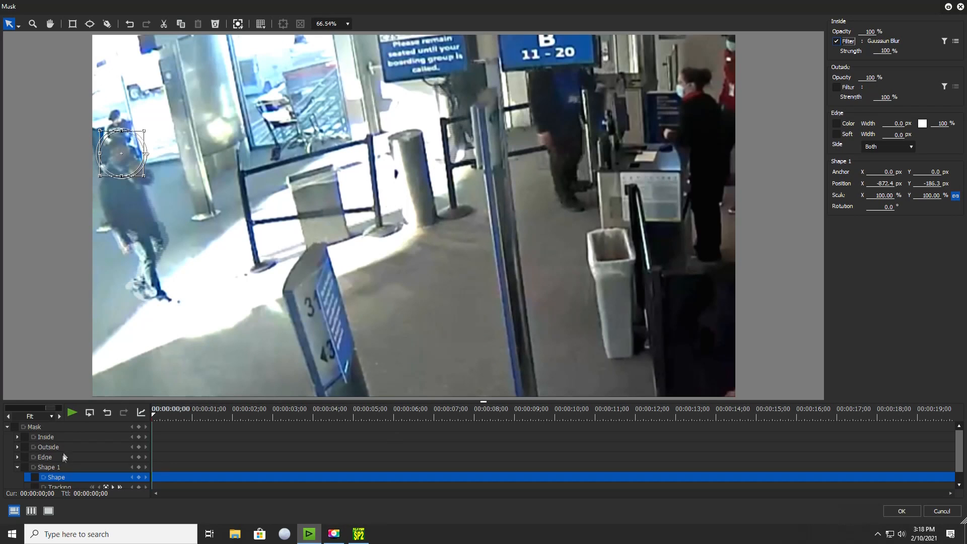
Enable keyframing for the whole mask and move the ellipse onto the man's head at 00:00:00;08 and 00:00:00;13.
left_click(17, 426)
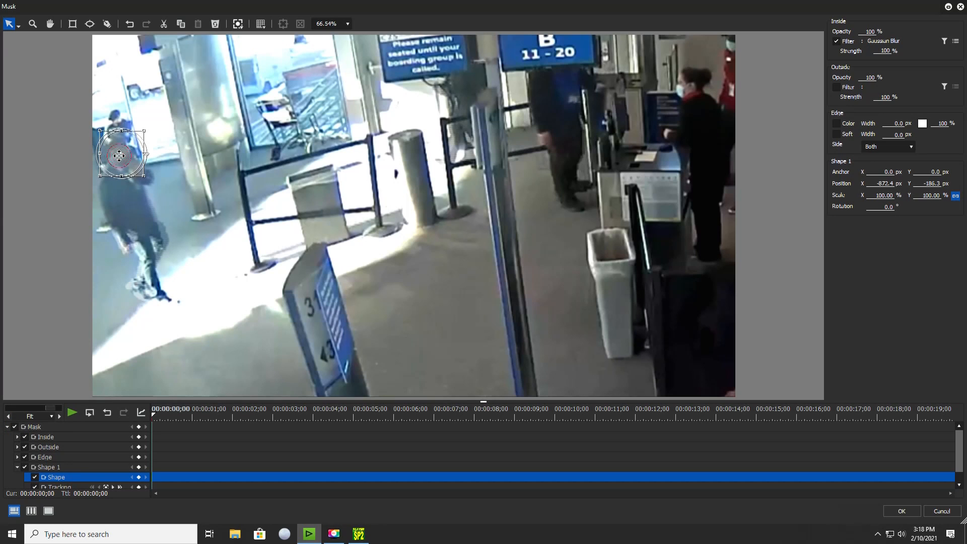
left_click(119, 156)
left_click_drag(153, 415, 162, 418)
left_click_drag(123, 166, 131, 165)
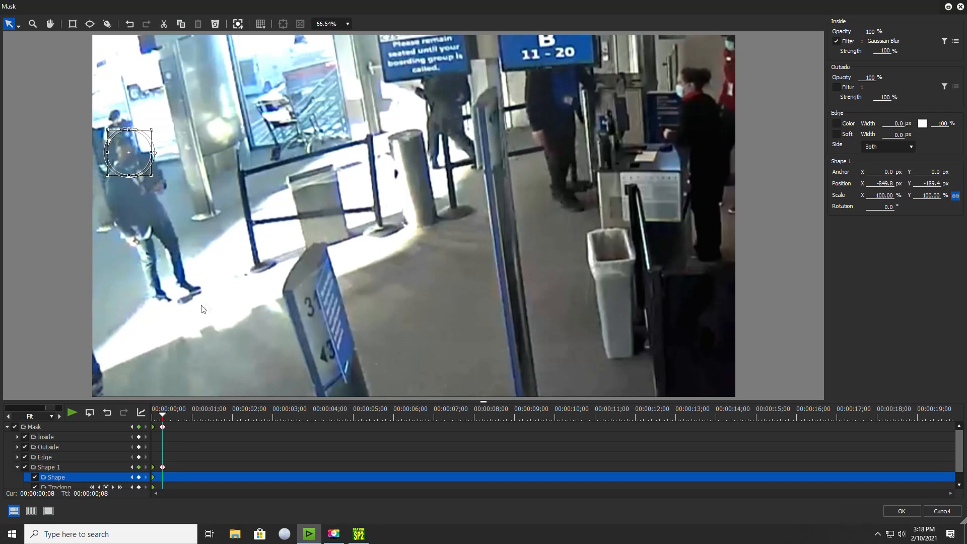
left_click_drag(162, 416, 169, 416)
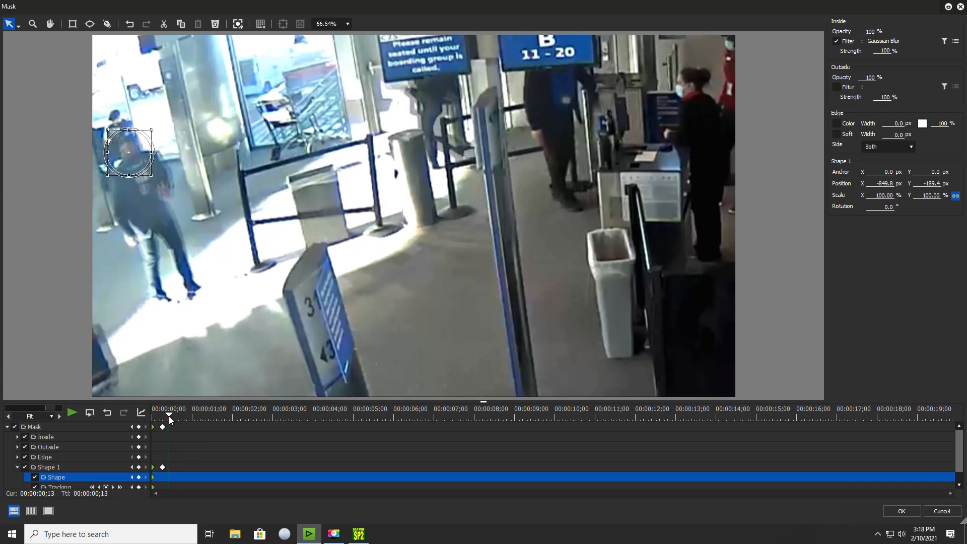
left_click_drag(134, 179, 143, 174)
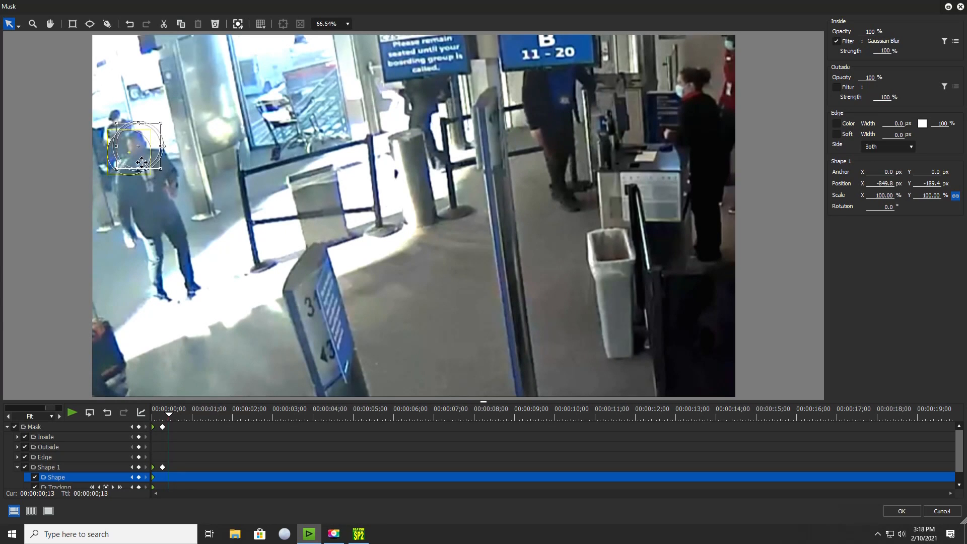
Keyframe the ellipse on the man's head at two more points, the second at 00:00:00;29.
left_click_drag(169, 418, 191, 418)
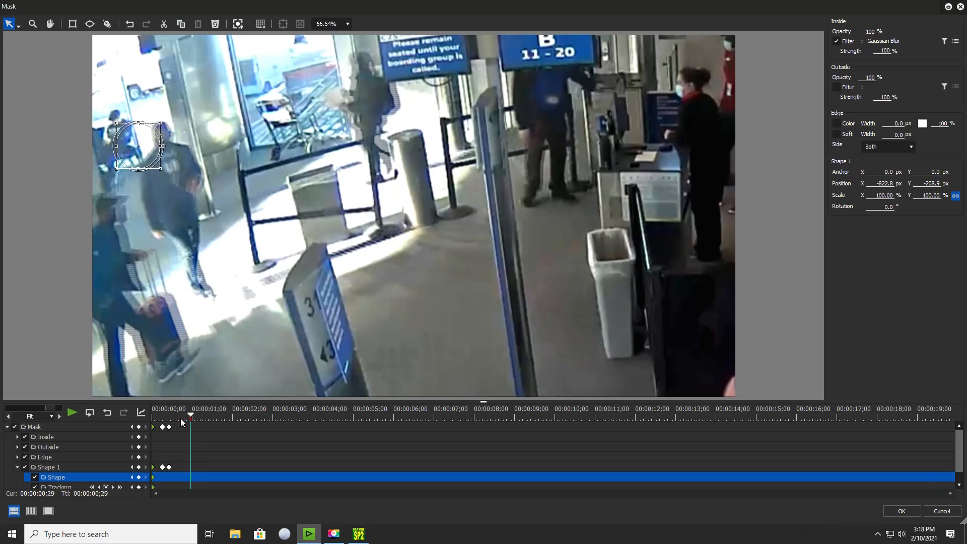
left_click(181, 419)
left_click_drag(139, 147, 153, 140)
left_click_drag(181, 420, 190, 418)
left_click_drag(159, 154, 167, 151)
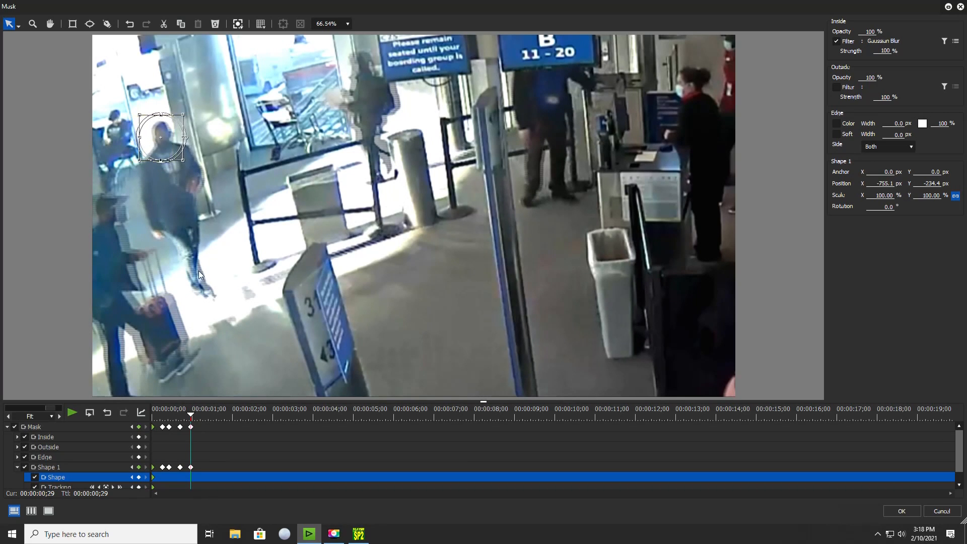
Reposition the ellipse over the man's head at 00:00:01;08 and 00:00:01;18.
left_click_drag(191, 416, 203, 417)
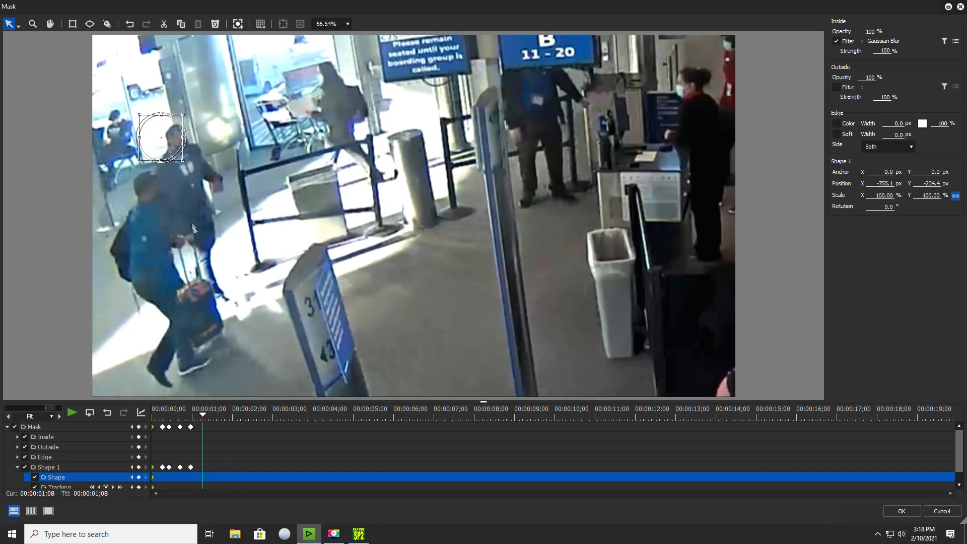
left_click_drag(160, 156, 180, 159)
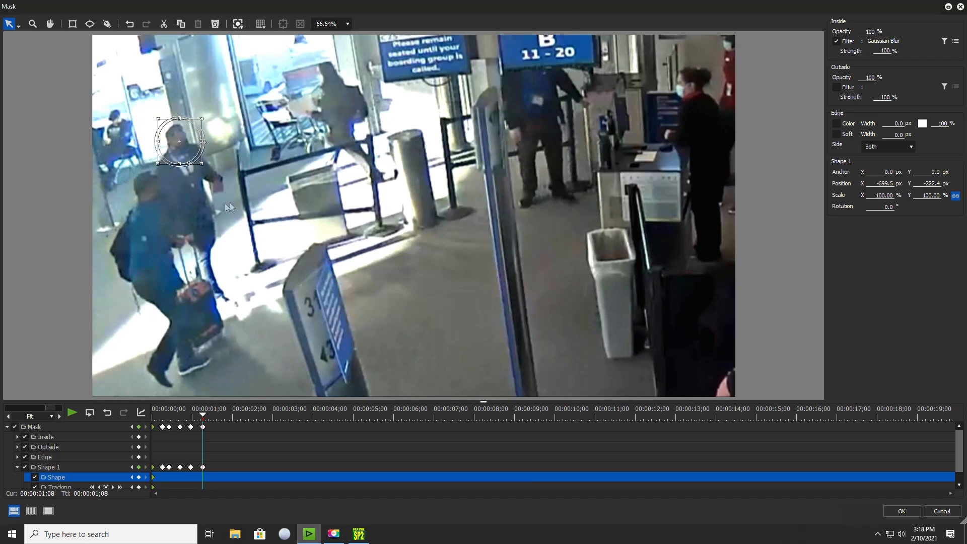
left_click_drag(202, 420, 216, 417)
left_click_drag(180, 155, 205, 146)
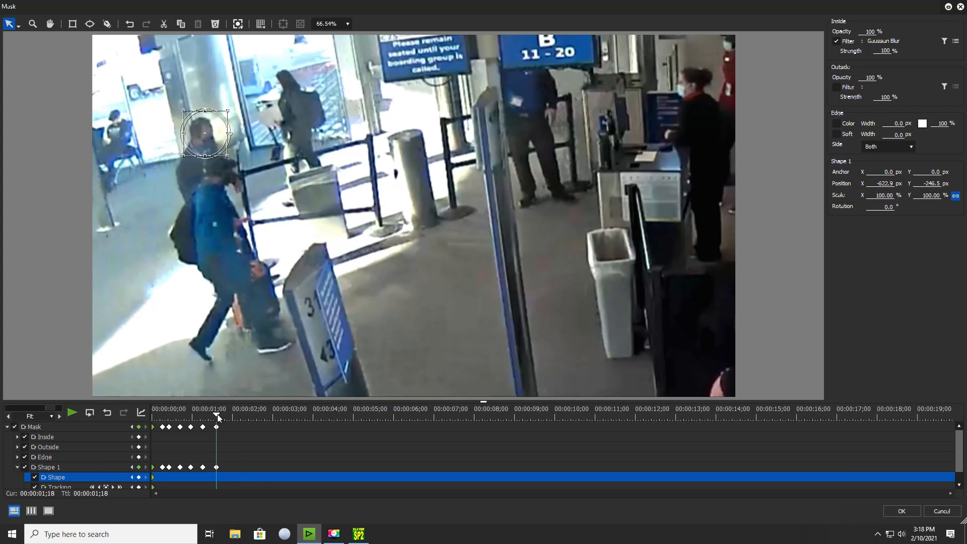
Add two further position keyframes that keep the ellipse on the man's head up to 00:00:01;29.
left_click_drag(219, 417, 224, 416)
left_click_drag(213, 160, 225, 155)
left_click_drag(226, 425, 233, 422)
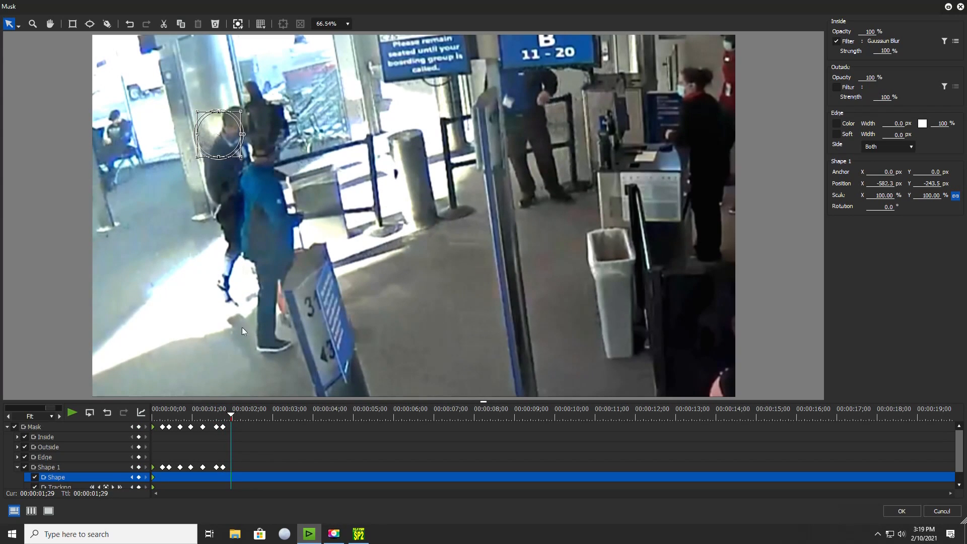
left_click_drag(225, 135, 245, 123)
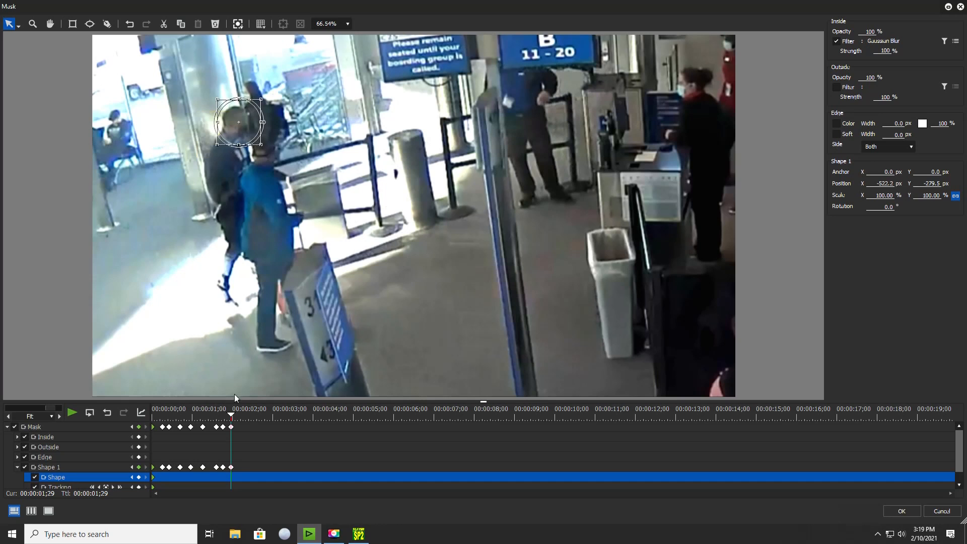
Move the ellipse onto the man's head at 00:00:02;06 and 00:00:02;13.
left_click_drag(233, 419, 245, 429)
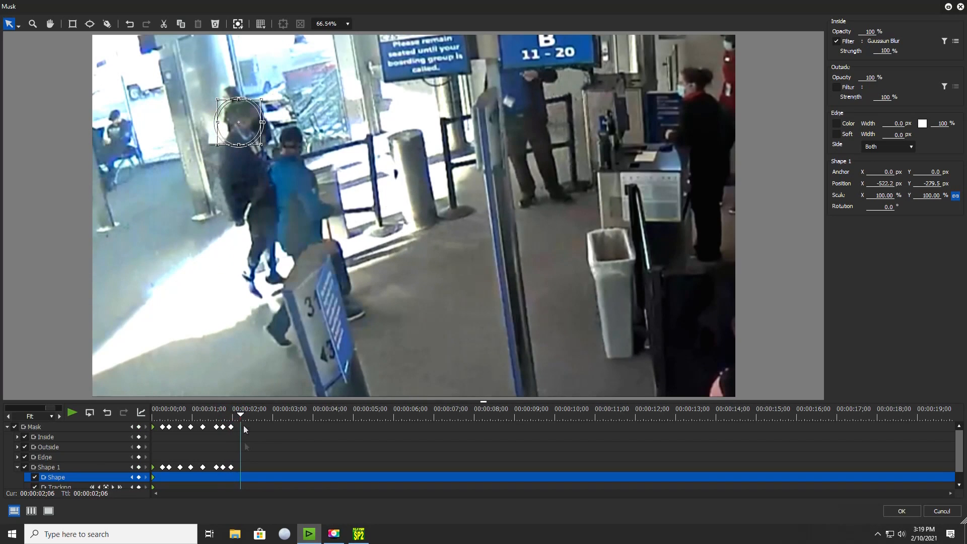
left_click_drag(246, 142, 259, 137)
left_click_drag(241, 413, 250, 413)
left_click_drag(261, 112, 277, 105)
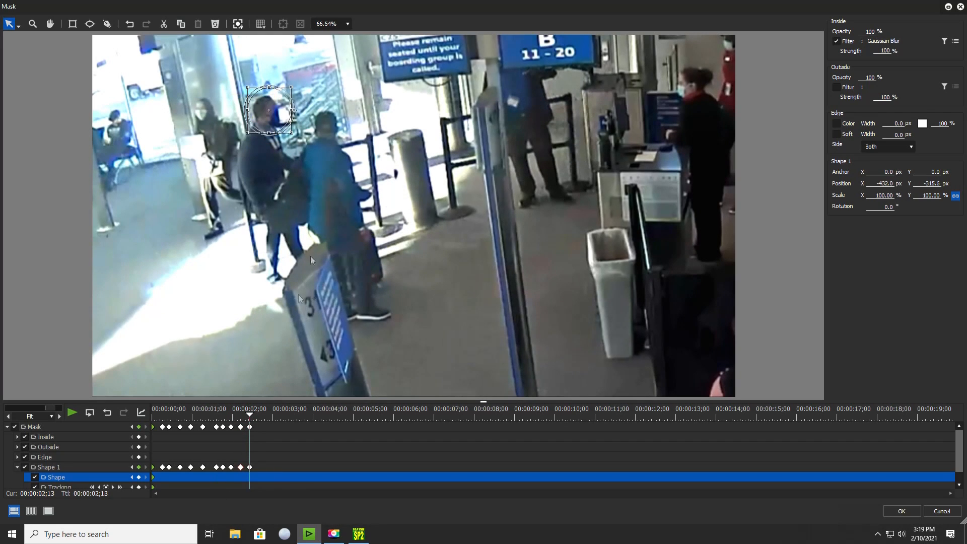
Continue keyframing the ellipse in short intervals to follow the man's head from 00:00:02;13 to 00:00:03;13.
left_click_drag(251, 418, 257, 414)
left_click_drag(277, 112, 294, 112)
left_click_drag(258, 415, 263, 414)
left_click_drag(293, 113, 301, 115)
left_click_drag(263, 415, 269, 415)
left_click_drag(303, 116, 326, 114)
left_click_drag(270, 415, 290, 415)
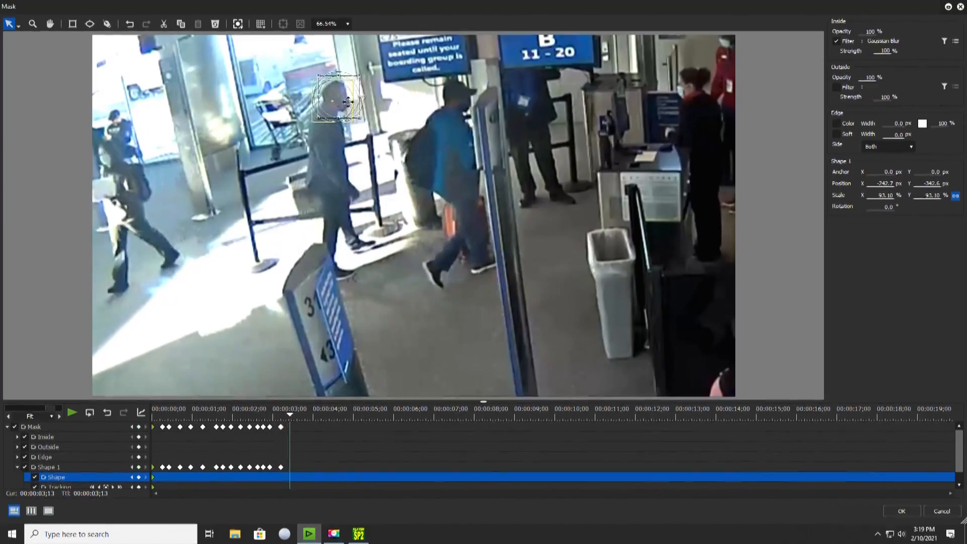
left_click_drag(334, 106, 345, 99)
Track the man's head with position keyframes as he walks toward the boarding gate, up to about 6 seconds.
left_click_drag(289, 415, 310, 415)
left_click_drag(353, 94, 368, 91)
left_click_drag(310, 415, 354, 415)
left_click_drag(387, 89, 401, 90)
left_click_drag(354, 415, 369, 416)
left_click_drag(386, 415, 400, 416)
left_click_drag(444, 83, 456, 82)
Keyframe the ellipse over the man's head while he stands near the gate counter, from about 8 to 10 seconds.
left_click_drag(422, 415, 502, 423)
left_click_drag(502, 415, 507, 427)
left_click_drag(522, 75, 531, 76)
left_click_drag(508, 416, 548, 418)
left_click_drag(556, 80, 549, 80)
left_click_drag(558, 415, 568, 416)
left_click_drag(568, 415, 579, 416)
Follow the man's head with position keyframes as he moves back from the counter, up to about 12 seconds.
left_click_drag(513, 76, 497, 78)
left_click_drag(580, 415, 604, 416)
left_click_drag(497, 79, 479, 78)
left_click_drag(604, 415, 644, 416)
left_click_drag(644, 416, 656, 417)
left_click_drag(417, 96, 437, 94)
Keep the ellipse on the man's head with keyframes from about 14 to 16 seconds.
left_click_drag(668, 415, 724, 423)
left_click_drag(468, 88, 449, 91)
left_click_drag(723, 416, 732, 417)
left_click_drag(732, 415, 745, 418)
left_click_drag(745, 415, 806, 418)
left_click_drag(805, 415, 819, 418)
left_click_drag(425, 98, 407, 105)
Keyframe the ellipse along the man's walk back across the hall, up to 00:00:18;04.
left_click_drag(819, 415, 834, 419)
left_click_drag(840, 415, 863, 418)
left_click_drag(863, 415, 877, 419)
left_click_drag(250, 153, 229, 159)
left_click_drag(877, 415, 883, 418)
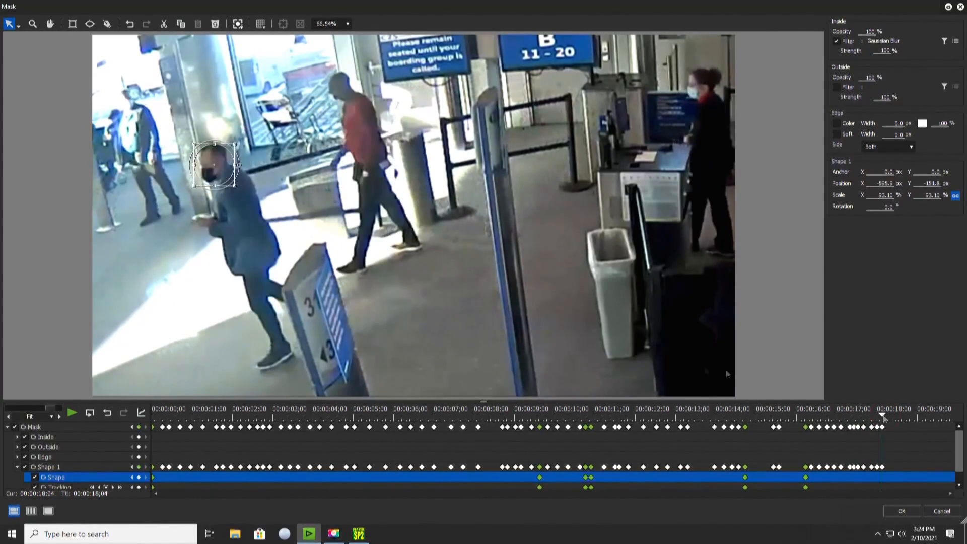
left_click_drag(230, 159, 208, 165)
Shift the ellipse in short intervals after 00:00:18;04 to follow the man's head toward the picture's left edge.
left_click_drag(882, 415, 890, 418)
left_click_drag(890, 415, 903, 418)
left_click_drag(176, 175, 131, 190)
left_click_drag(902, 415, 910, 418)
left_click_drag(136, 205, 109, 216)
Move the ellipse out past the picture's left edge with keyframes at 00:00:19;00 and 00:00:19;05, and apply the mask settings.
left_click_drag(916, 422, 919, 423)
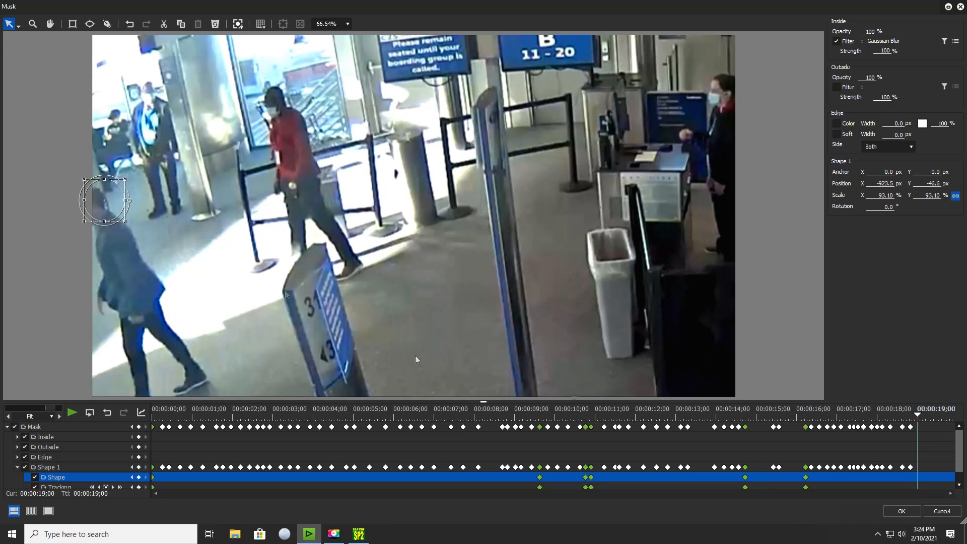
left_click_drag(100, 206, 89, 209)
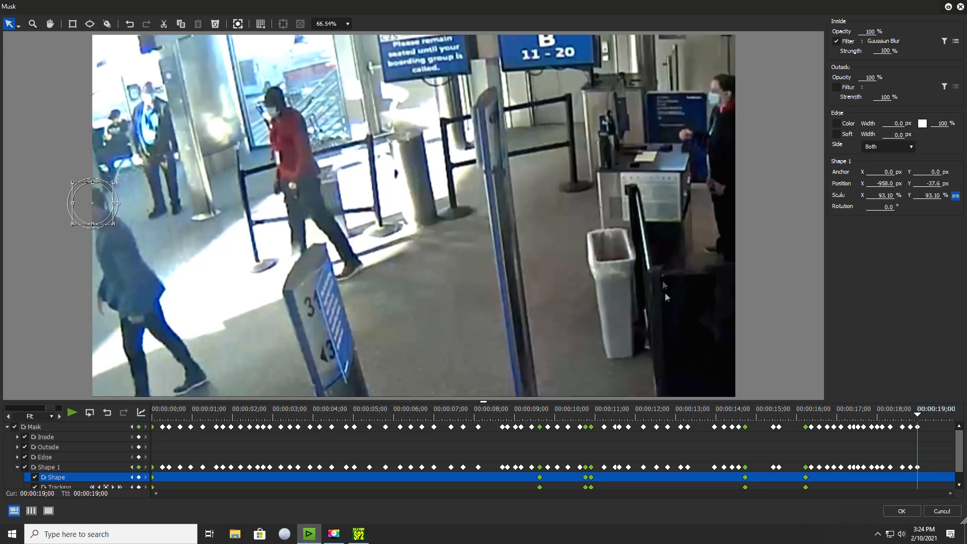
left_click_drag(921, 420, 925, 423)
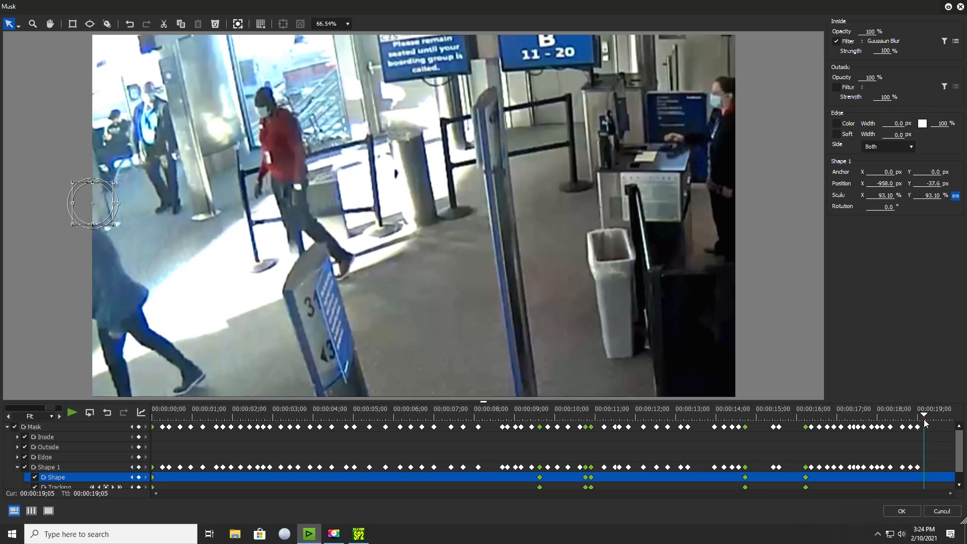
left_click_drag(94, 207, 69, 216)
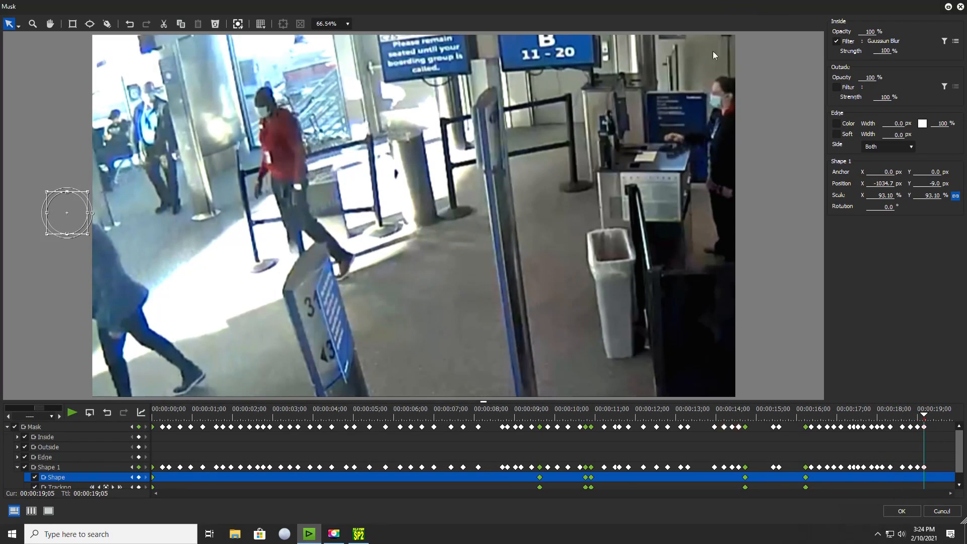
double_click(708, 9)
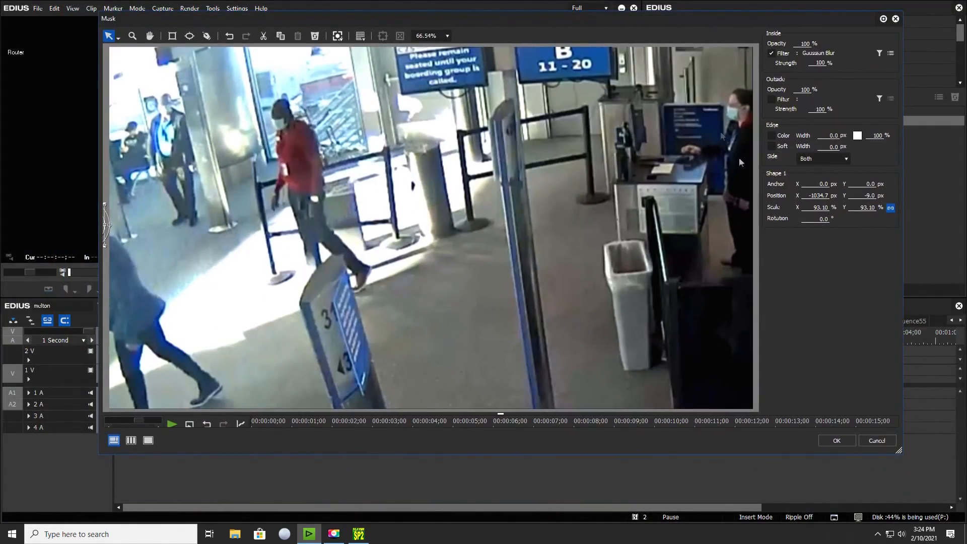
left_click(831, 445)
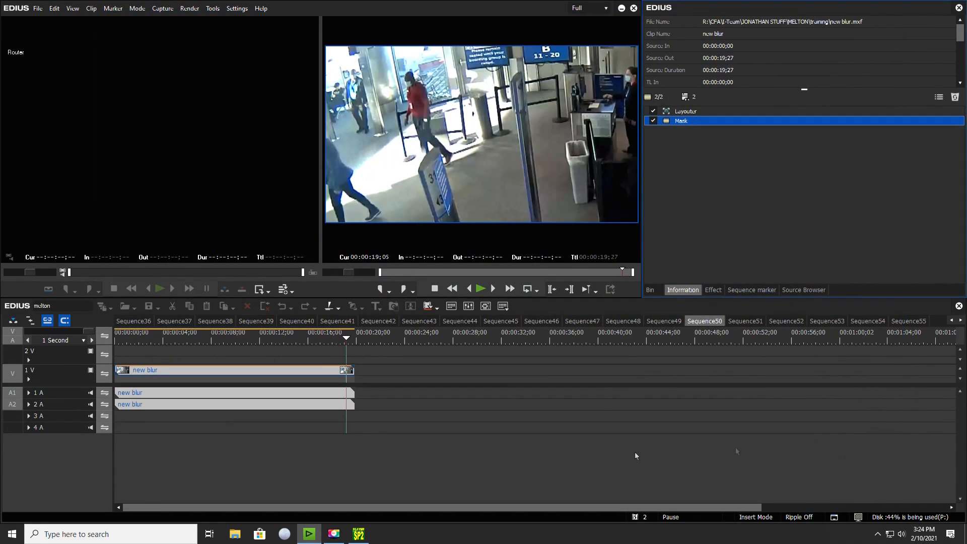
Play the sequence from the start and skim through the clip to check the tracked head blur.
key("Home")
key("space")
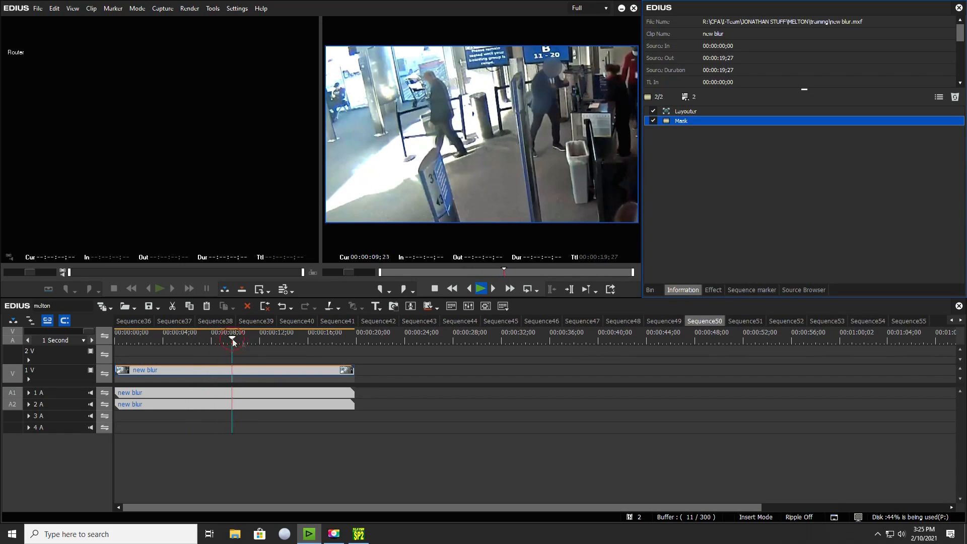
left_click(291, 340)
mouse_move(294, 344)
left_mouse_down()
mouse_move(342, 340)
mouse_move(310, 339)
left_mouse_up()
key("space")
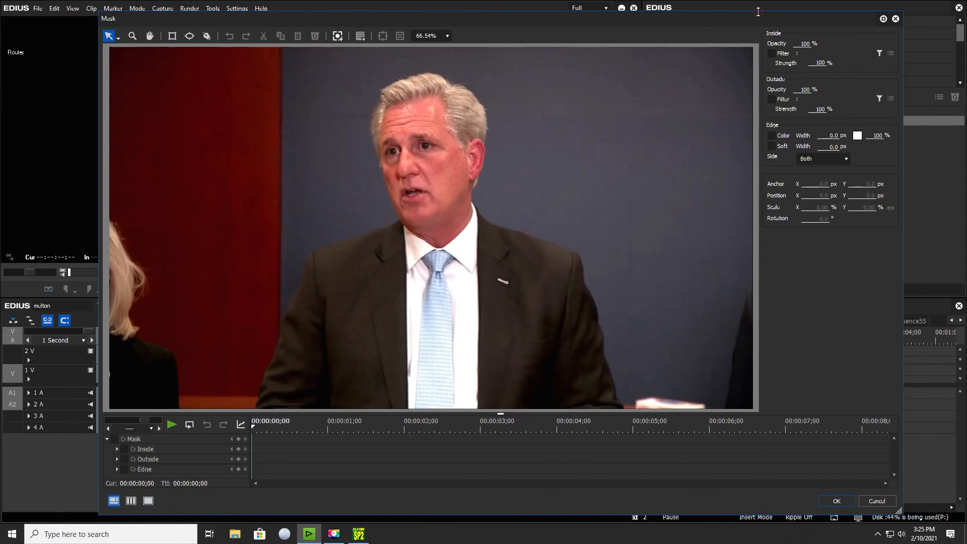
Reposition and widen the Mask window, and give its keyframe timeline more height.
left_click_drag(760, 13, 752, 5)
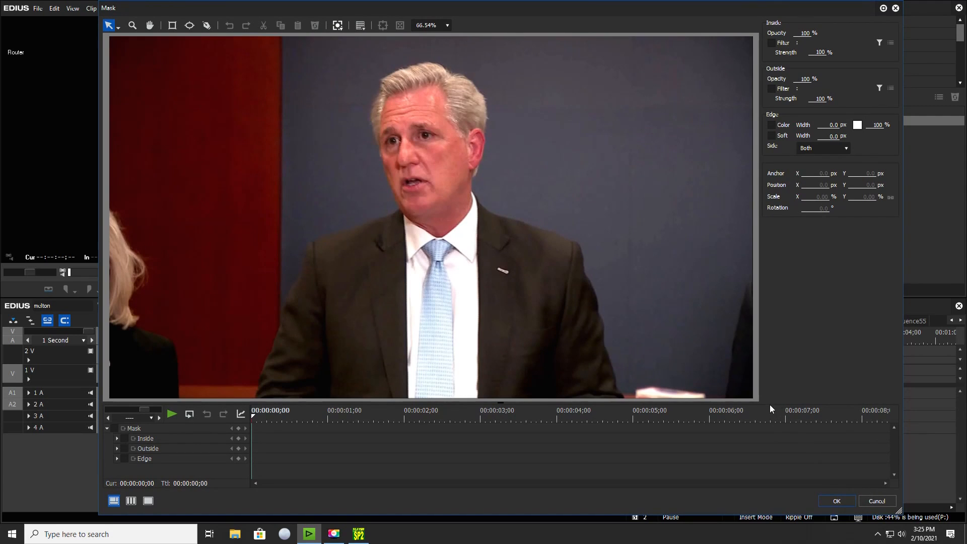
left_click_drag(766, 402, 765, 383)
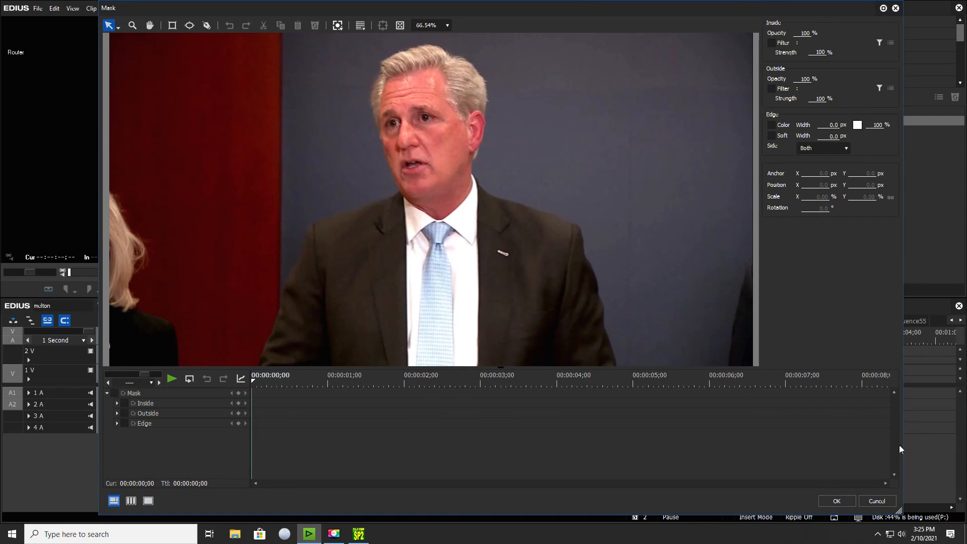
left_click_drag(901, 419, 964, 419)
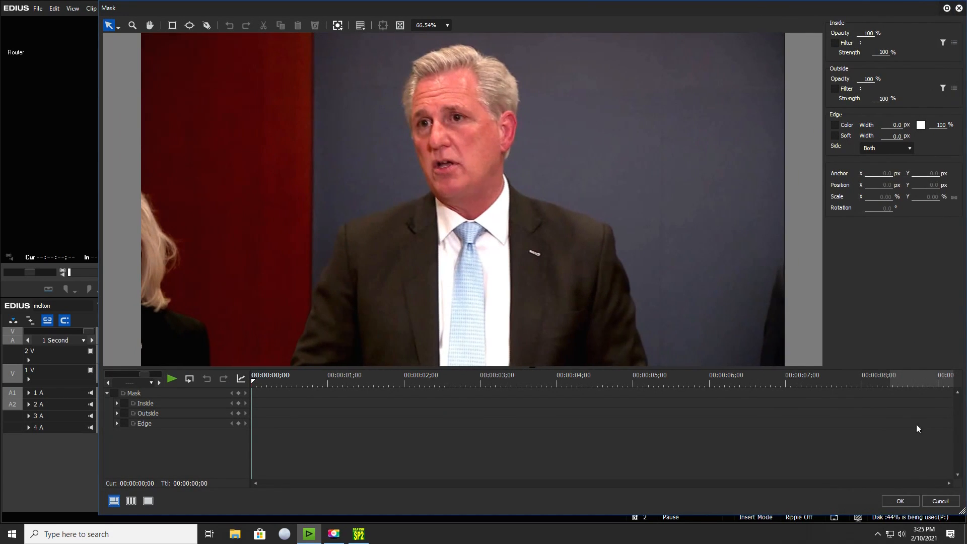
left_click_drag(536, 23, 457, 25)
left_click_drag(594, 13, 573, 14)
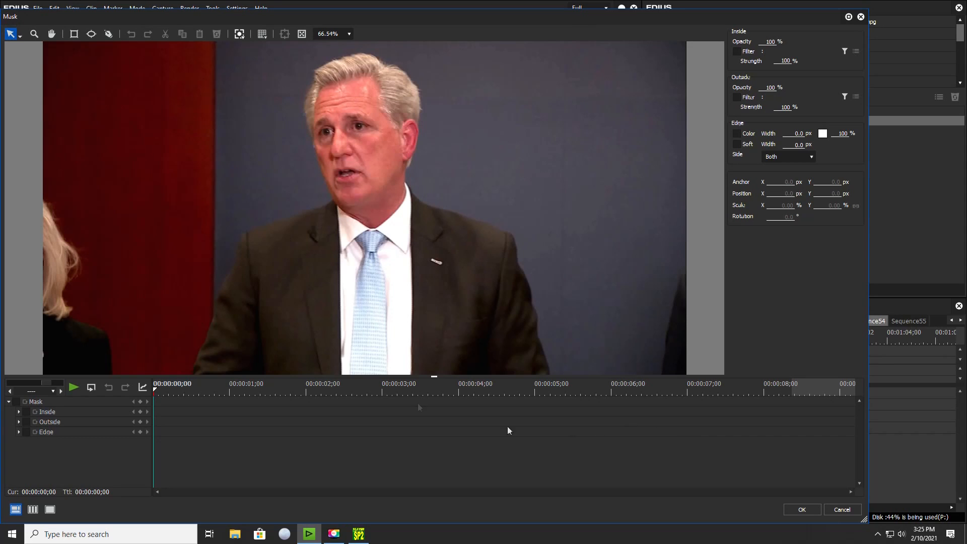
mouse_move(106, 12)
left_mouse_down()
mouse_move(117, 13)
mouse_move(106, 12)
left_mouse_up()
Draw an elliptical mask over the man's face and enable Gaussian Blur as the filter inside it.
left_click(91, 34)
left_click_drag(393, 83, 308, 204)
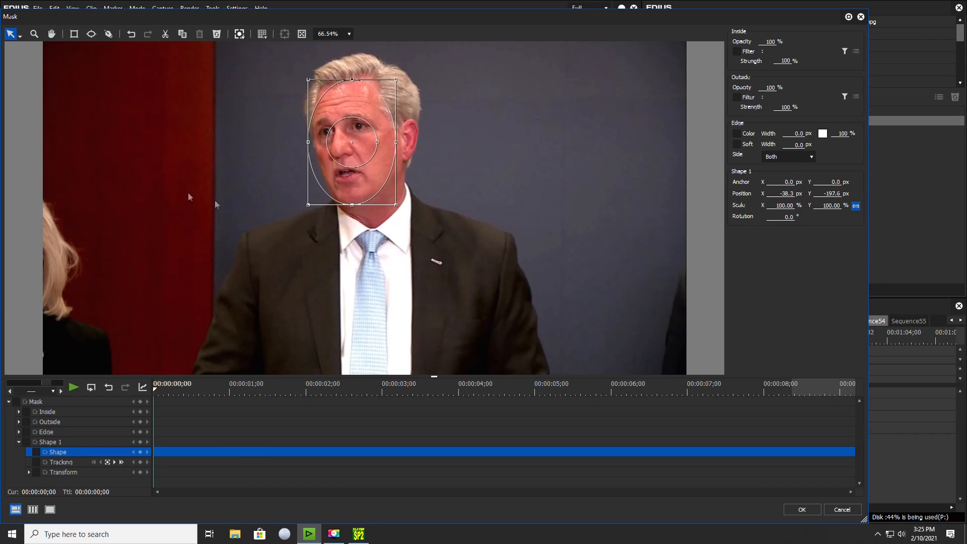
left_click(737, 52)
left_click(842, 51)
left_click(426, 226)
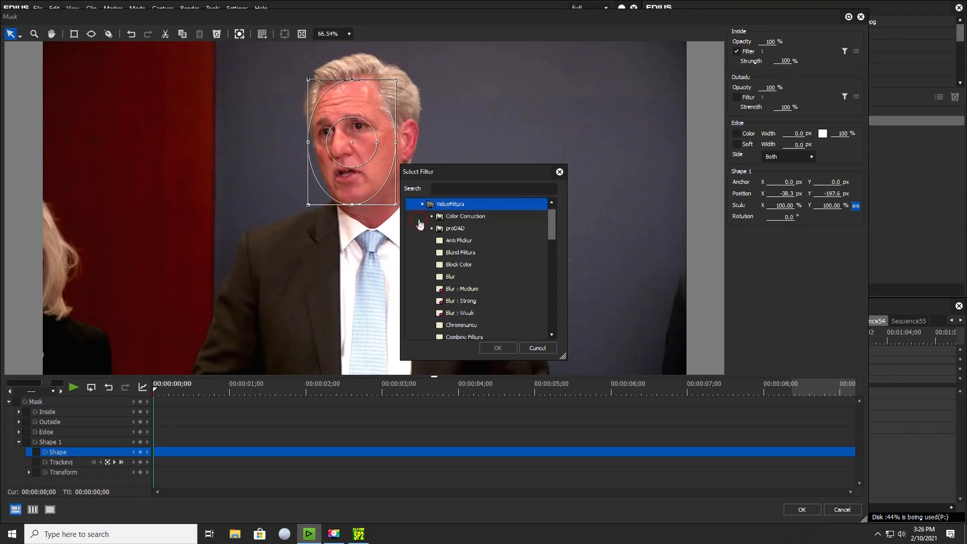
scroll(455, 295, "down", 5)
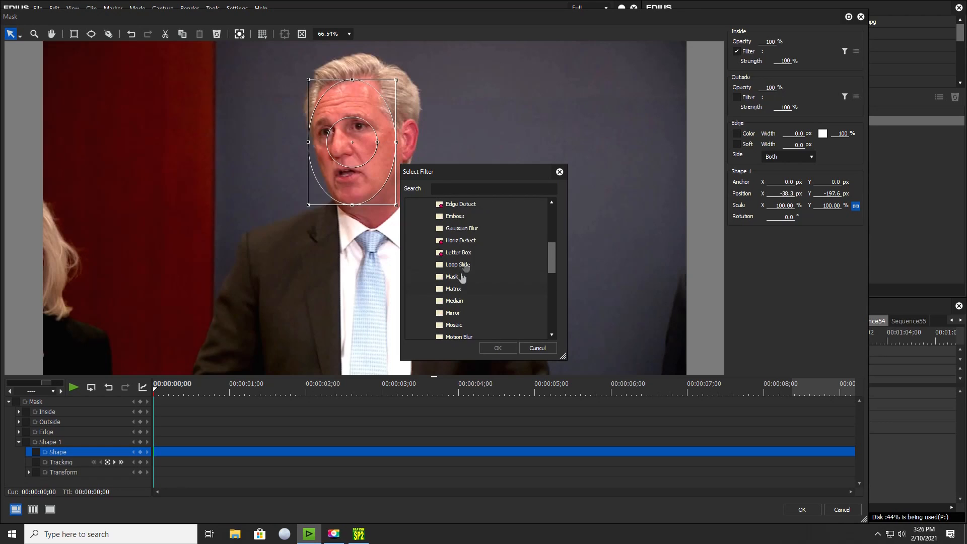
left_click(466, 228)
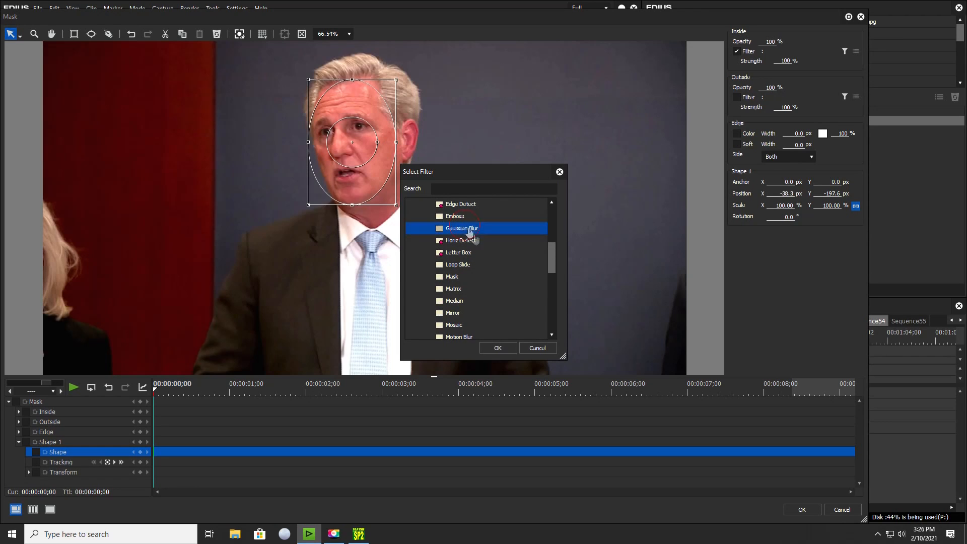
left_click(500, 349)
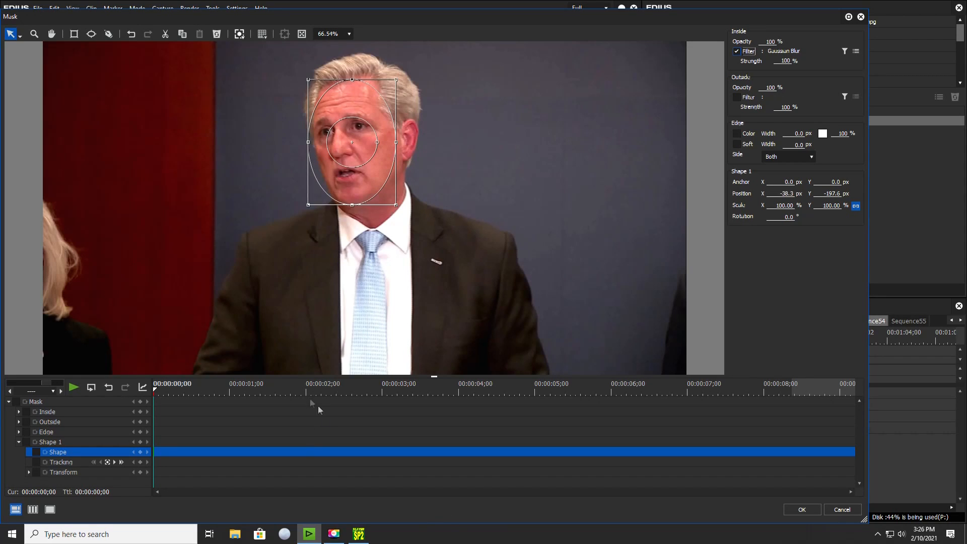
Enable mask keyframing with a Shape 1 keyframe at 00:00:00;00, track the shape forward through the clip, and apply the mask.
left_click(16, 401)
left_click(140, 442)
left_click(238, 34)
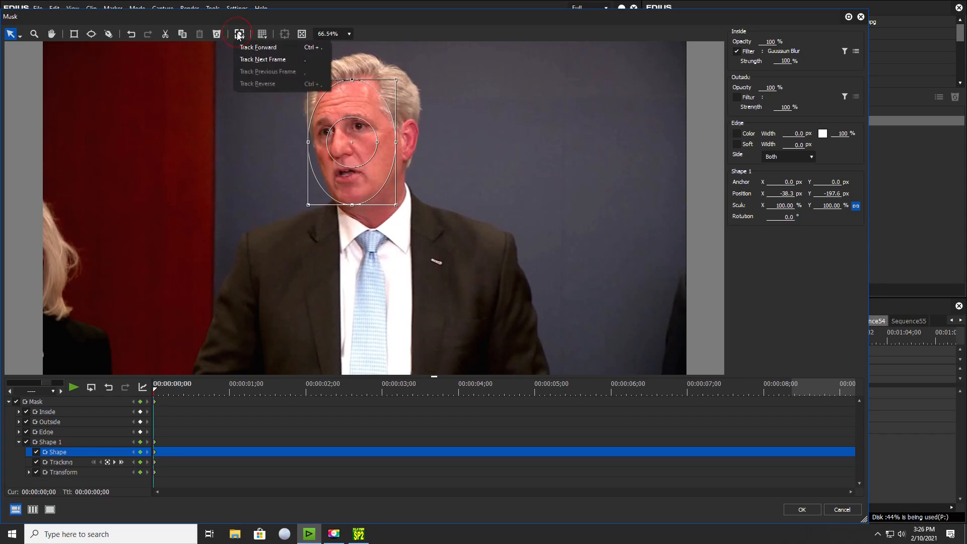
left_click(262, 50)
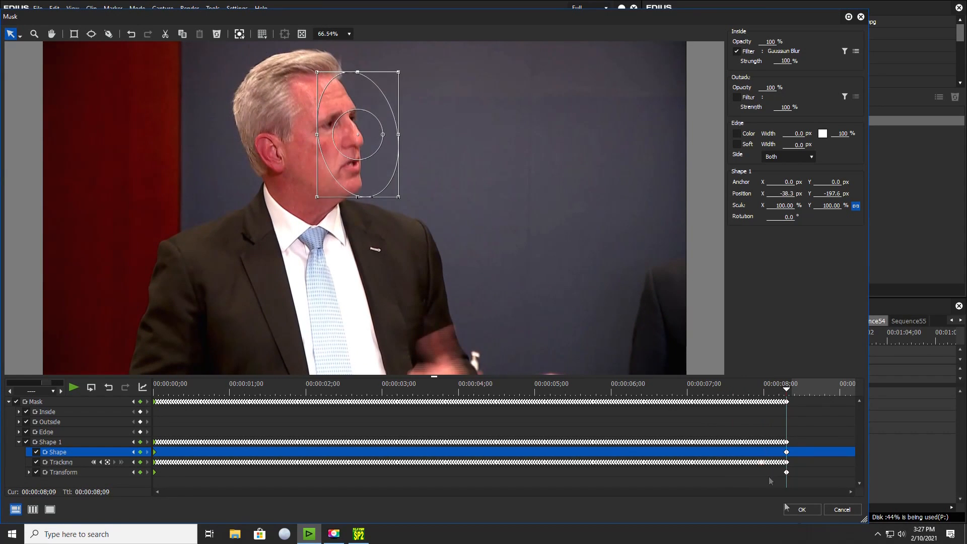
left_click(802, 510)
Play the WED0333 clip from its start, and replay the sequence from the beginning to check the blurred heads.
left_click(307, 340)
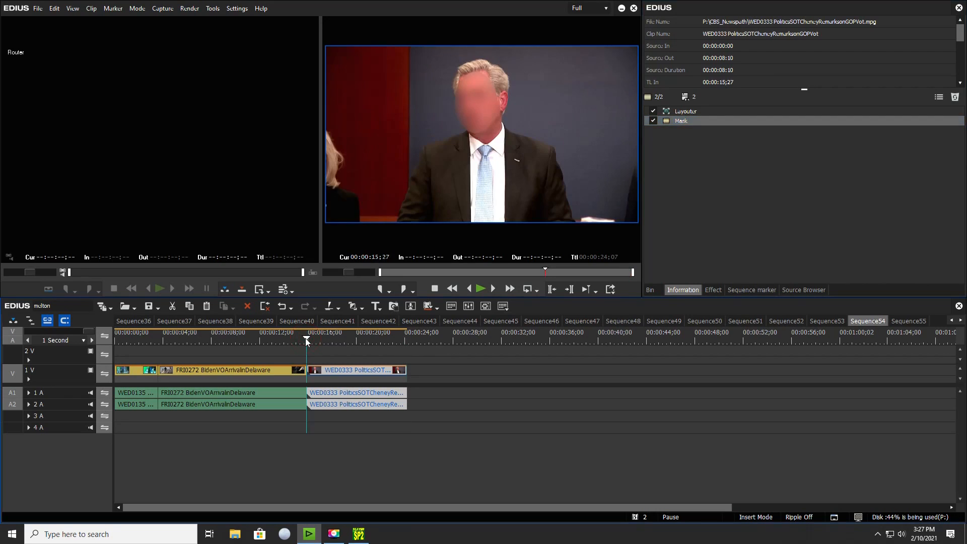
key("space")
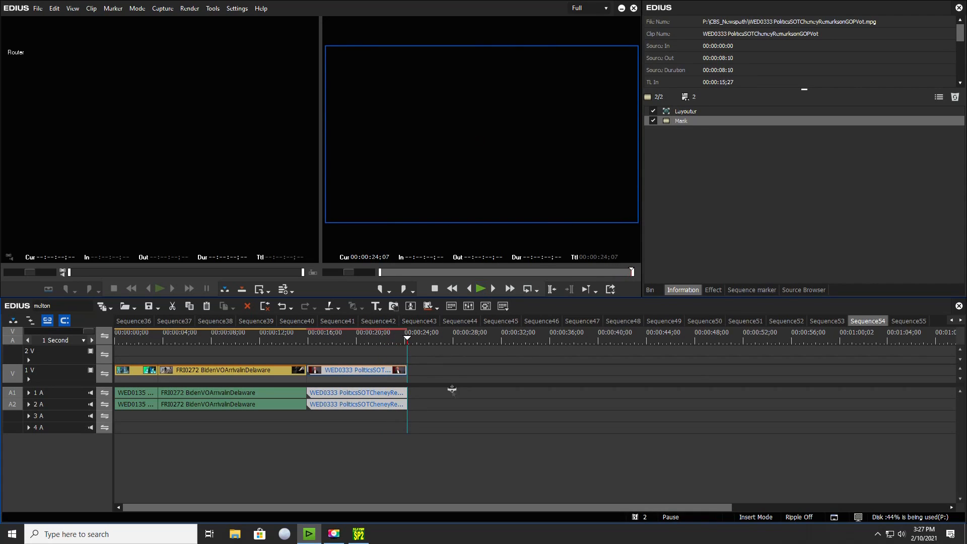
left_click(137, 373)
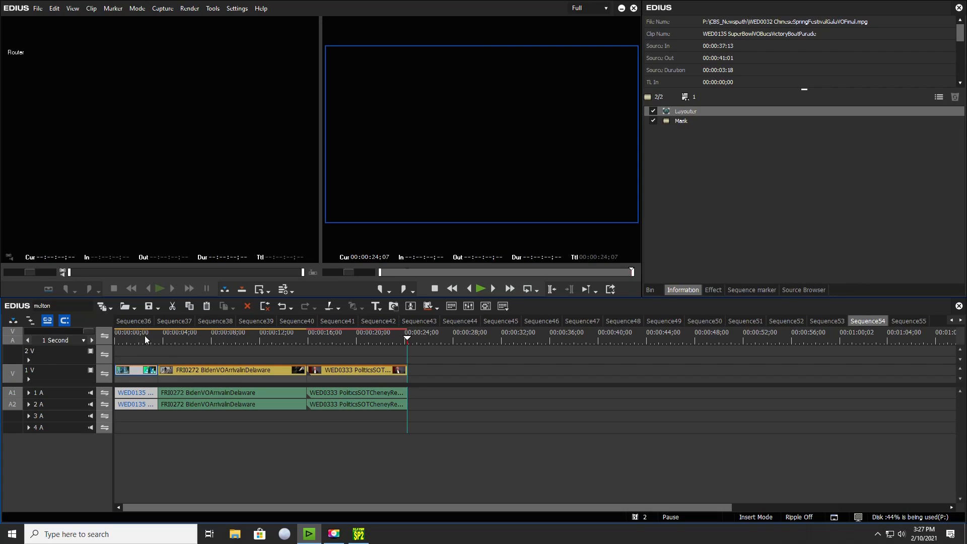
key("Home")
key("space")
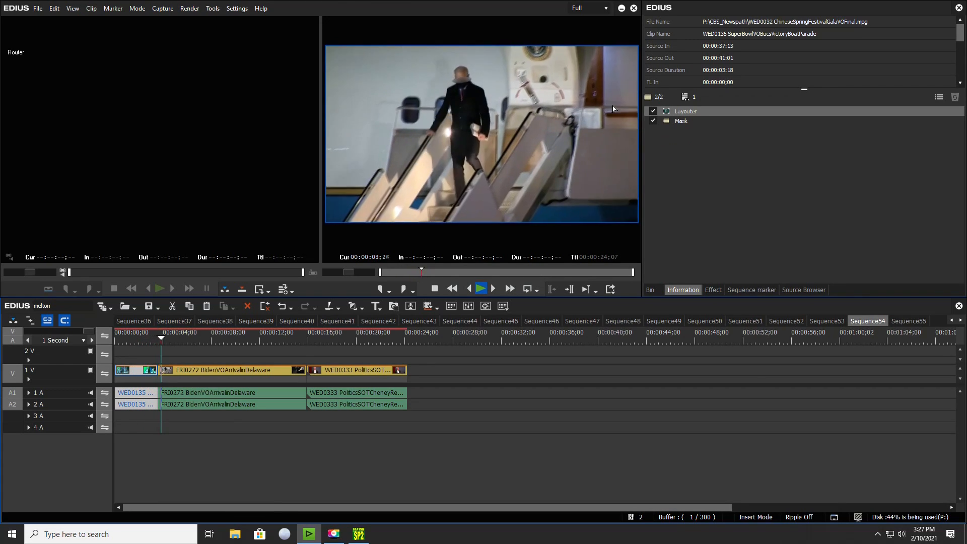
Return the playhead to the start of the FRI0272 clip at 00:00:03;18 and save the project.
left_click(157, 342)
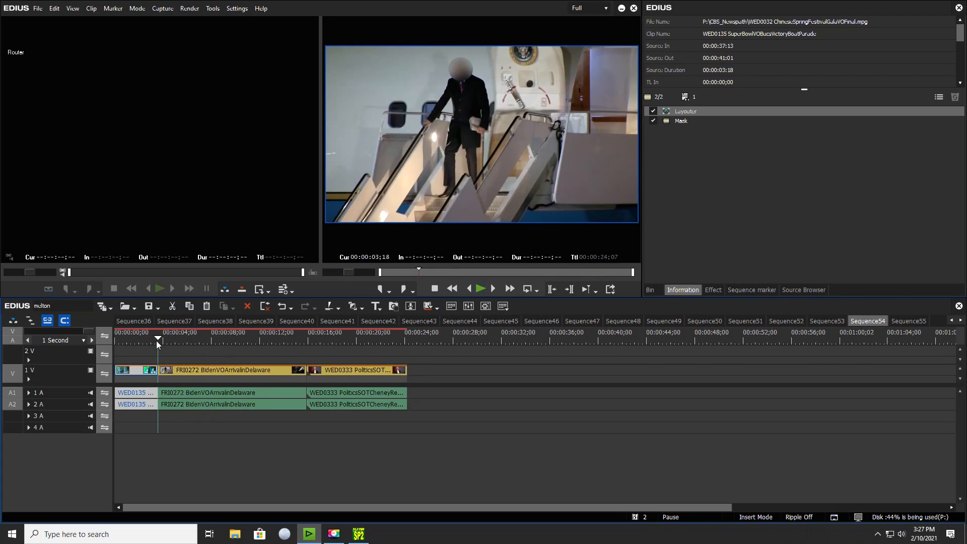
key("ctrl+s")
Play the FRI0272 clip from its start to examine how the blur follows the man down the stairs.
left_click(170, 370)
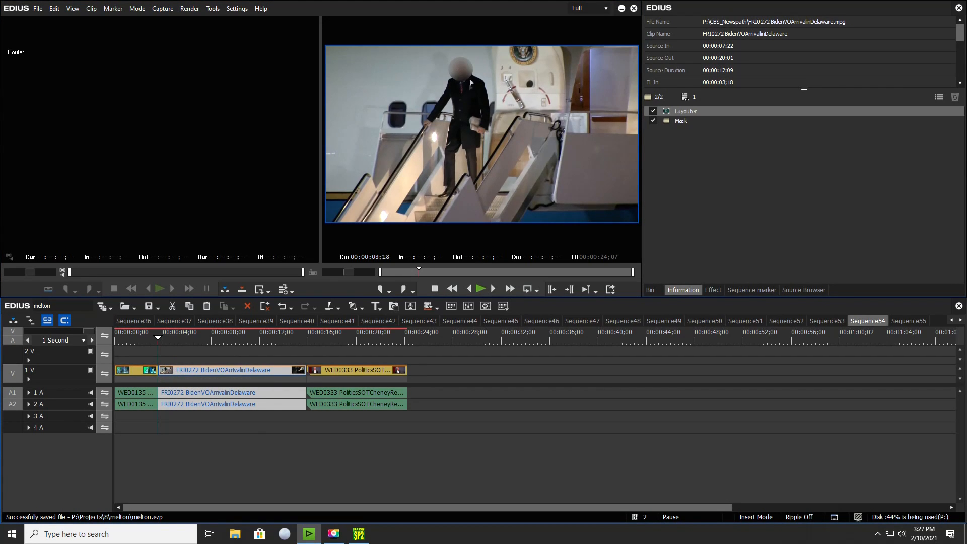
key("space")
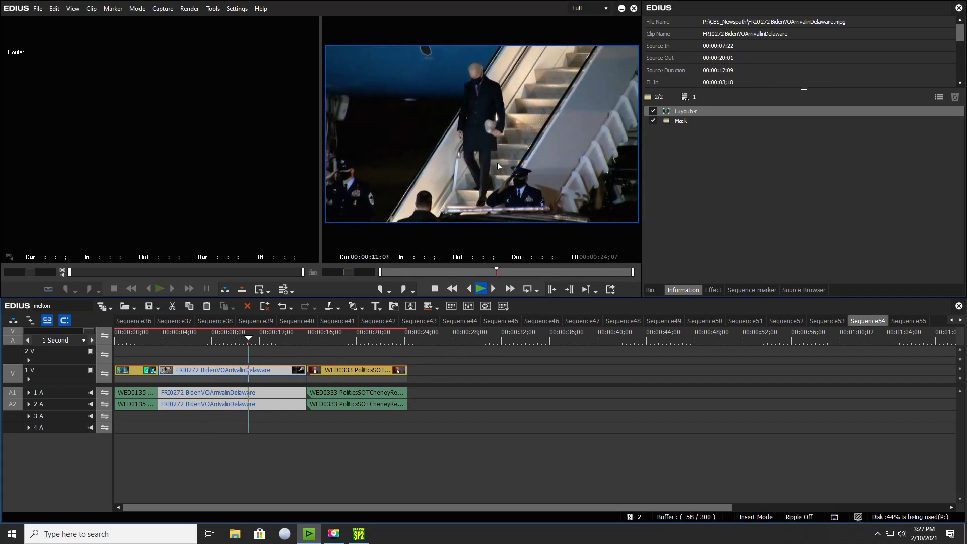
key("space")
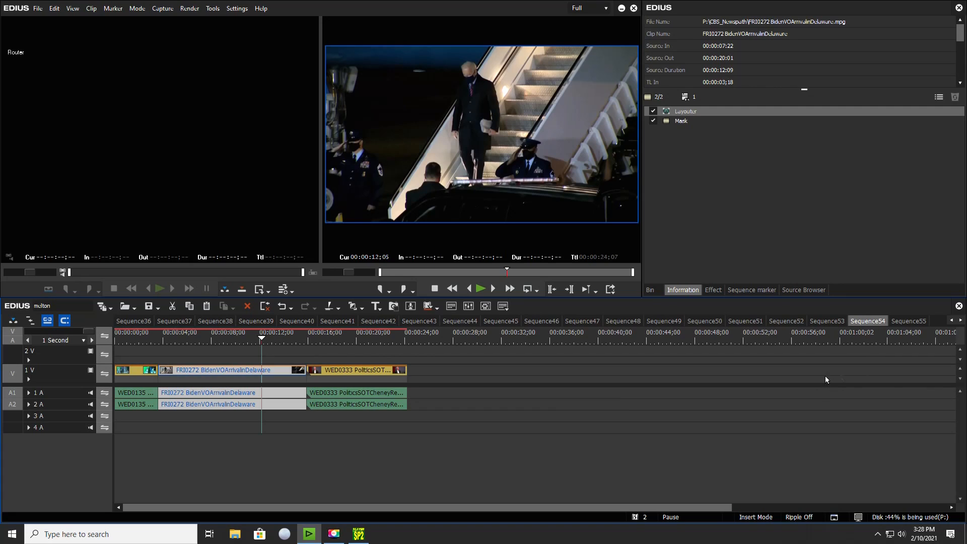
left_click(938, 518)
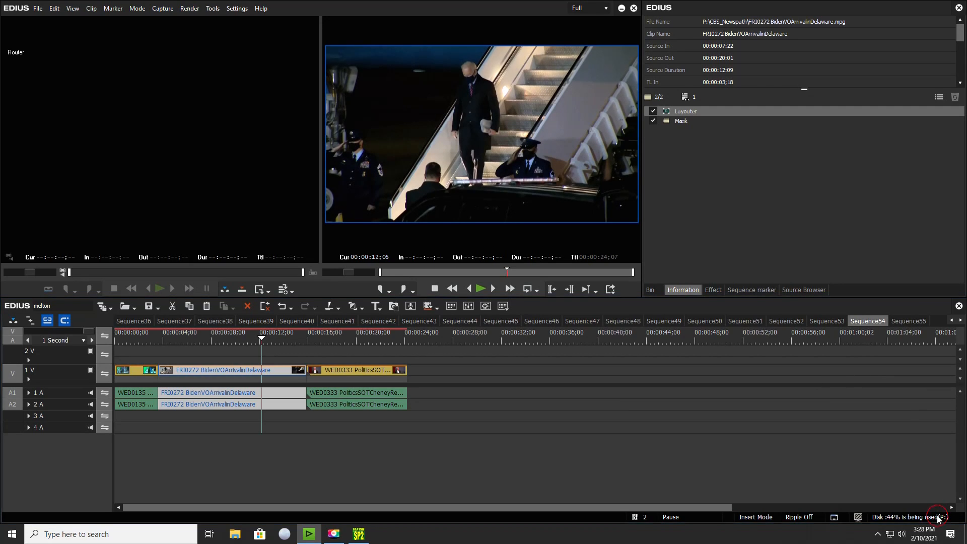